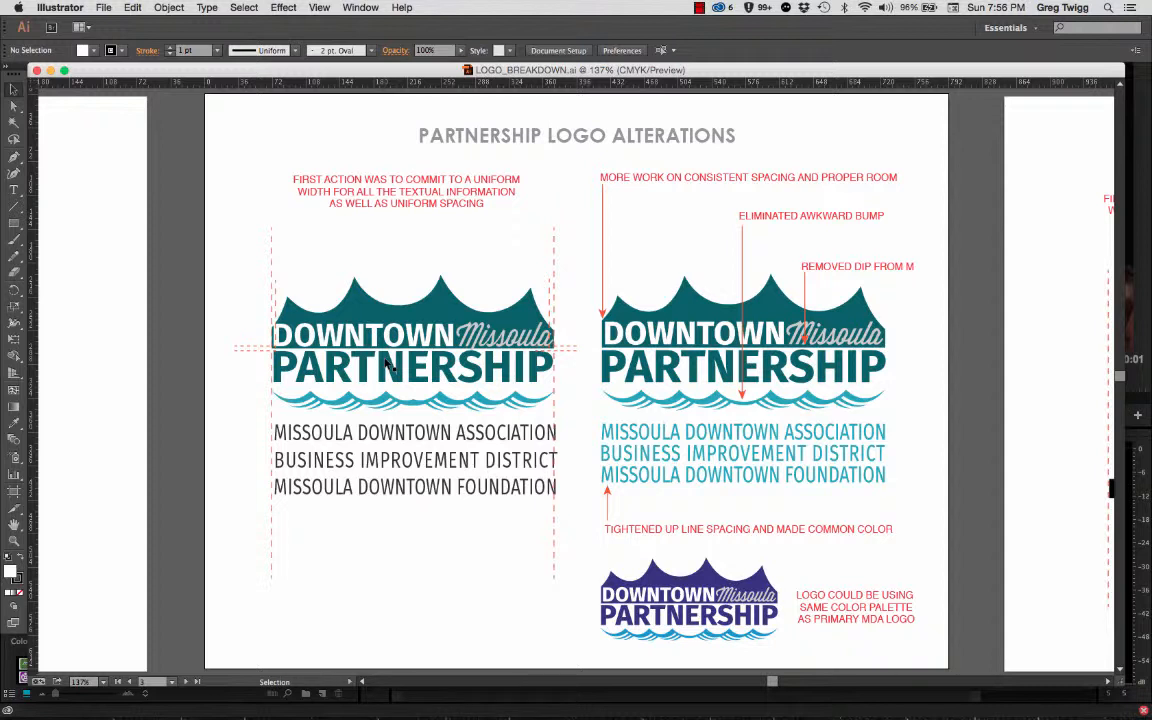
Step: Compare the original and revised Downtown Missoula Partnership logos up close, checking the lettering, center wave, and spacing and color of the organization lines
{"action": "key", "text": "z"}
{"action": "left_click_drag", "start_coordinate": [244, 236], "coordinate": [591, 432]}
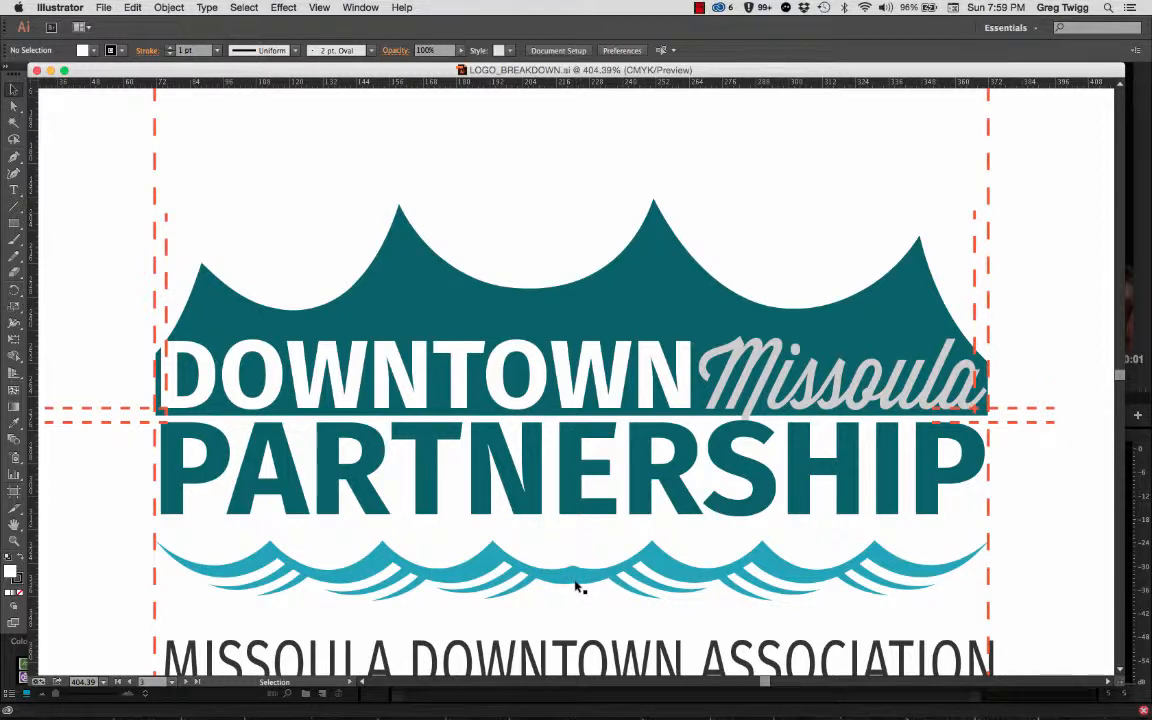
{"action": "scroll", "coordinate": [818, 571], "scroll_direction": "right", "scroll_amount": 10}
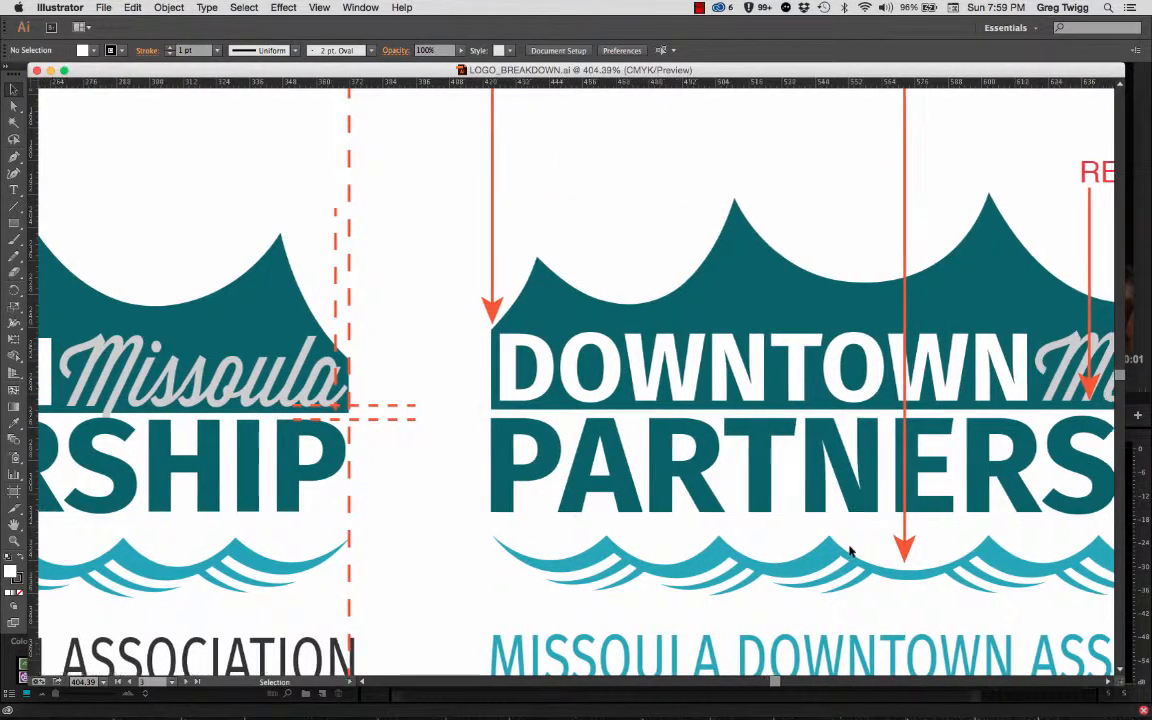
{"action": "scroll", "coordinate": [849, 549], "scroll_direction": "right", "scroll_amount": 5}
{"action": "scroll", "coordinate": [849, 549], "scroll_direction": "right", "scroll_amount": 1}
{"action": "scroll", "coordinate": [689, 533], "scroll_direction": "right", "scroll_amount": 5}
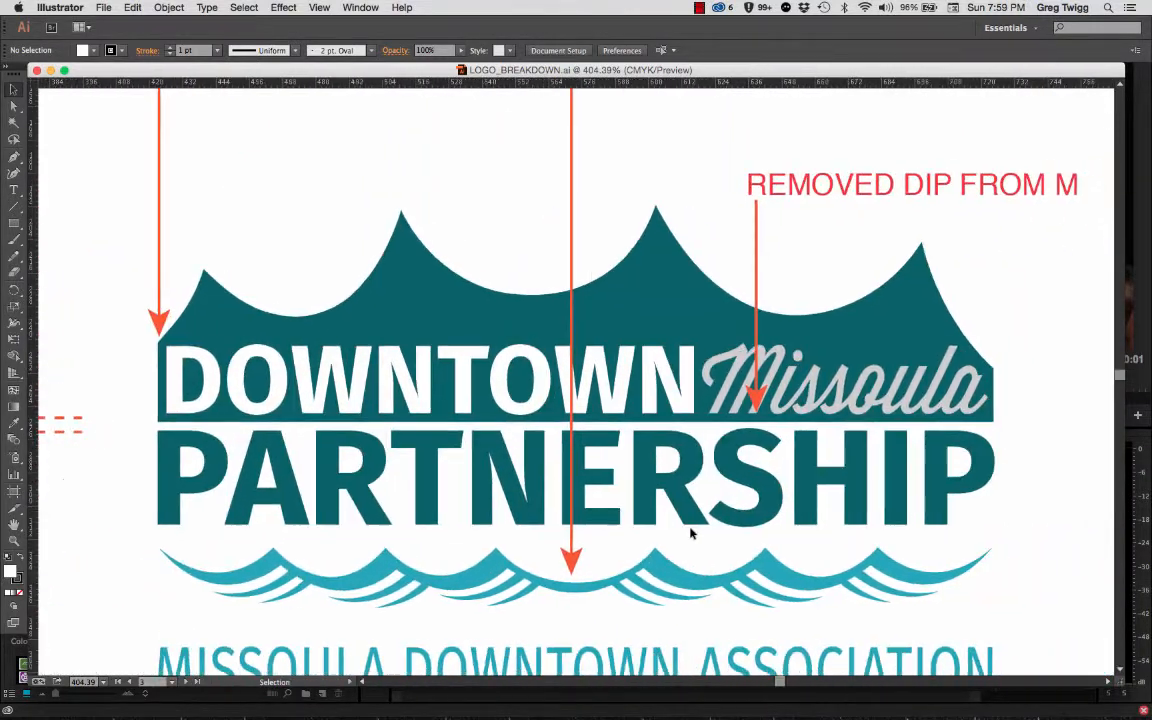
{"action": "scroll", "coordinate": [689, 533], "scroll_direction": "down", "scroll_amount": 2}
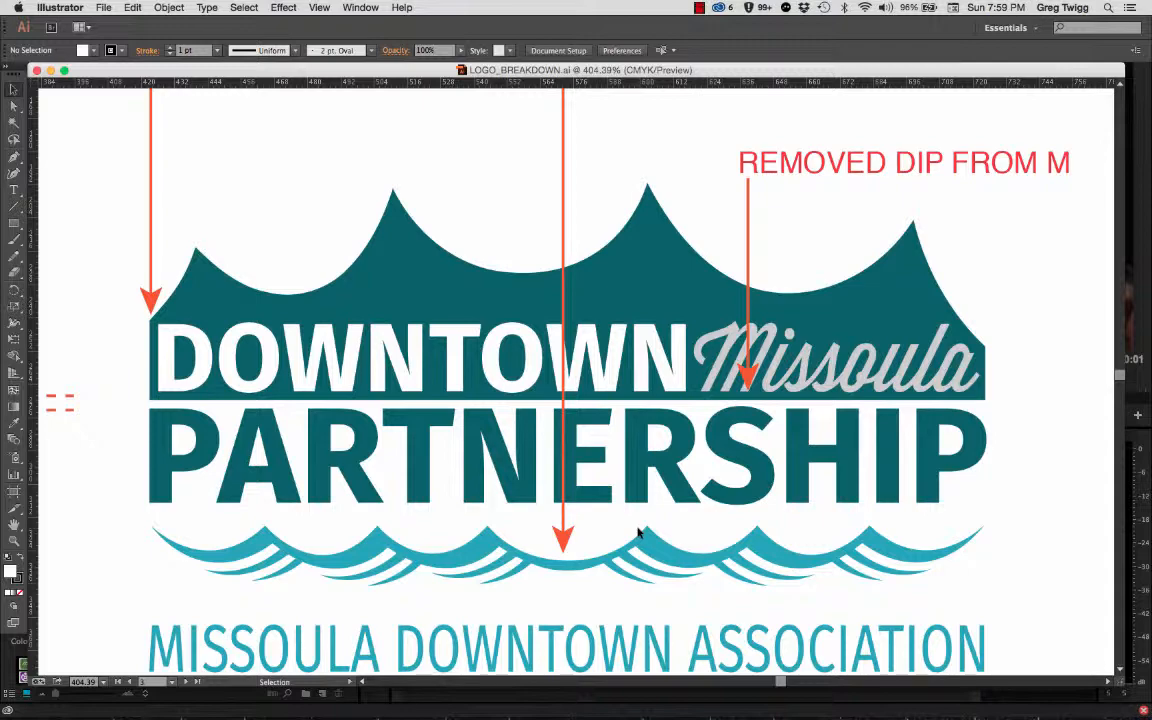
{"action": "key", "text": "super+minus"}
{"action": "key", "text": "super+minus"}
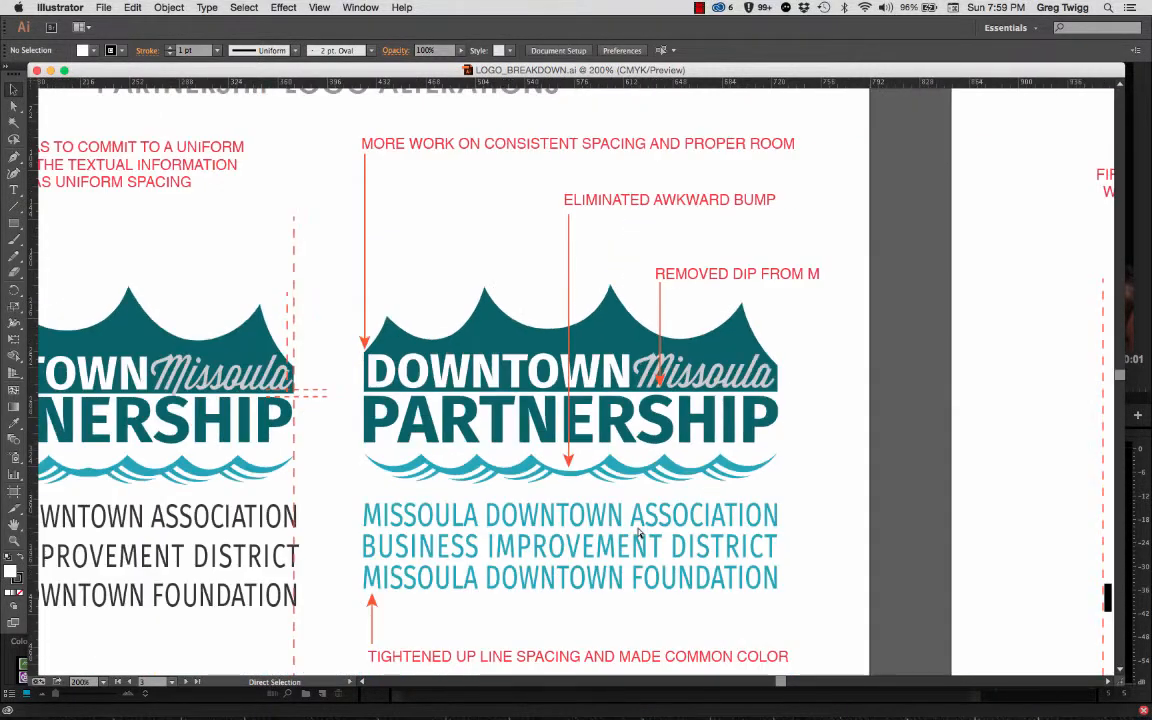
{"action": "scroll", "coordinate": [458, 530], "scroll_direction": "left", "scroll_amount": 1}
{"action": "scroll", "coordinate": [458, 530], "scroll_direction": "left", "scroll_amount": 10}
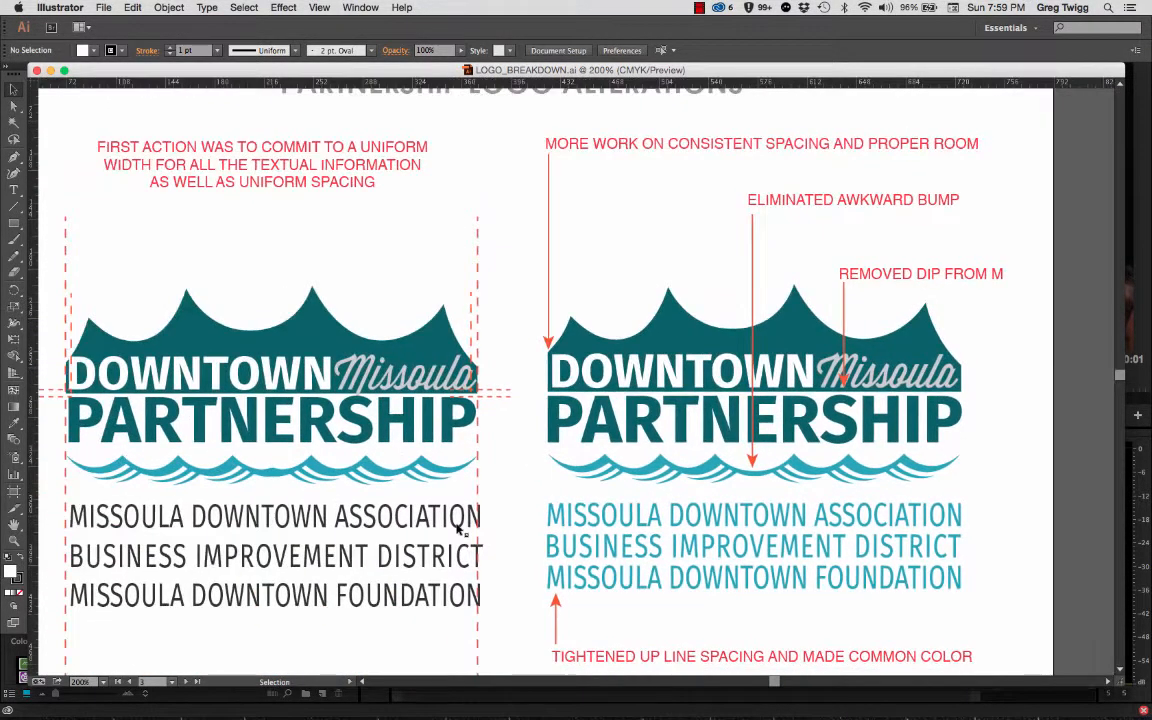
{"action": "scroll", "coordinate": [458, 530], "scroll_direction": "down", "scroll_amount": 2}
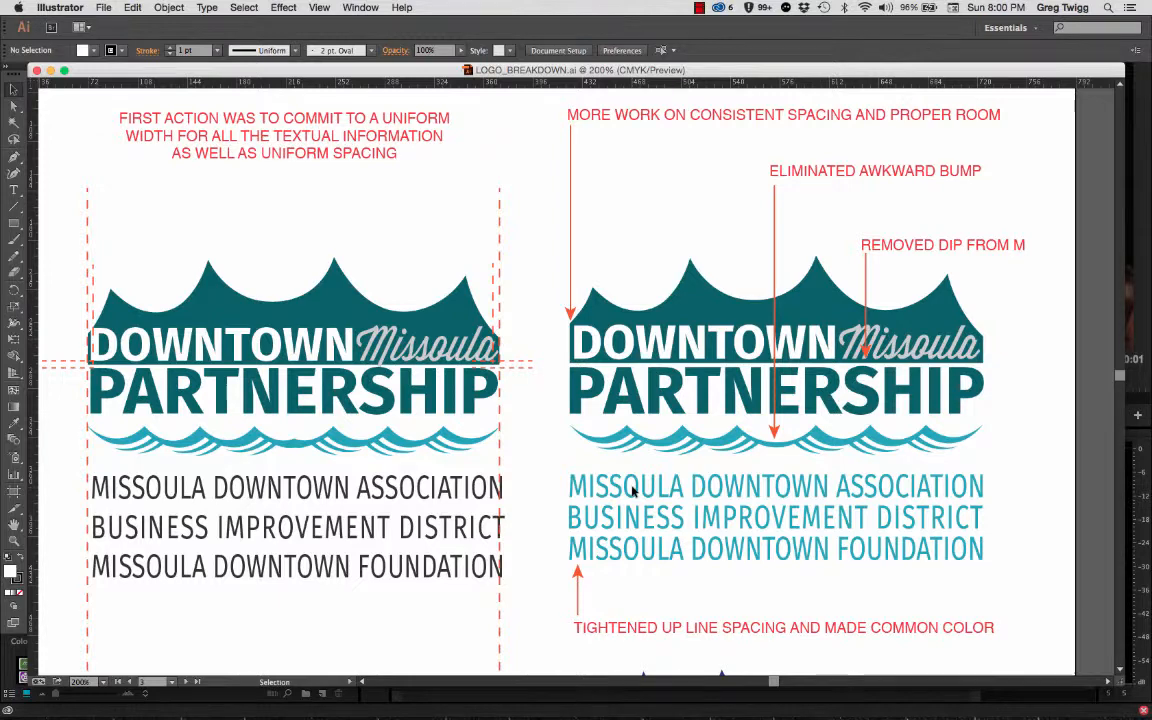
Step: Compare the original BID logo's text widths against its guides with the revised, blue-framed version on the neighboring artboard
{"action": "scroll", "coordinate": [632, 490], "scroll_direction": "right", "scroll_amount": 10}
{"action": "scroll", "coordinate": [632, 490], "scroll_direction": "right", "scroll_amount": 20}
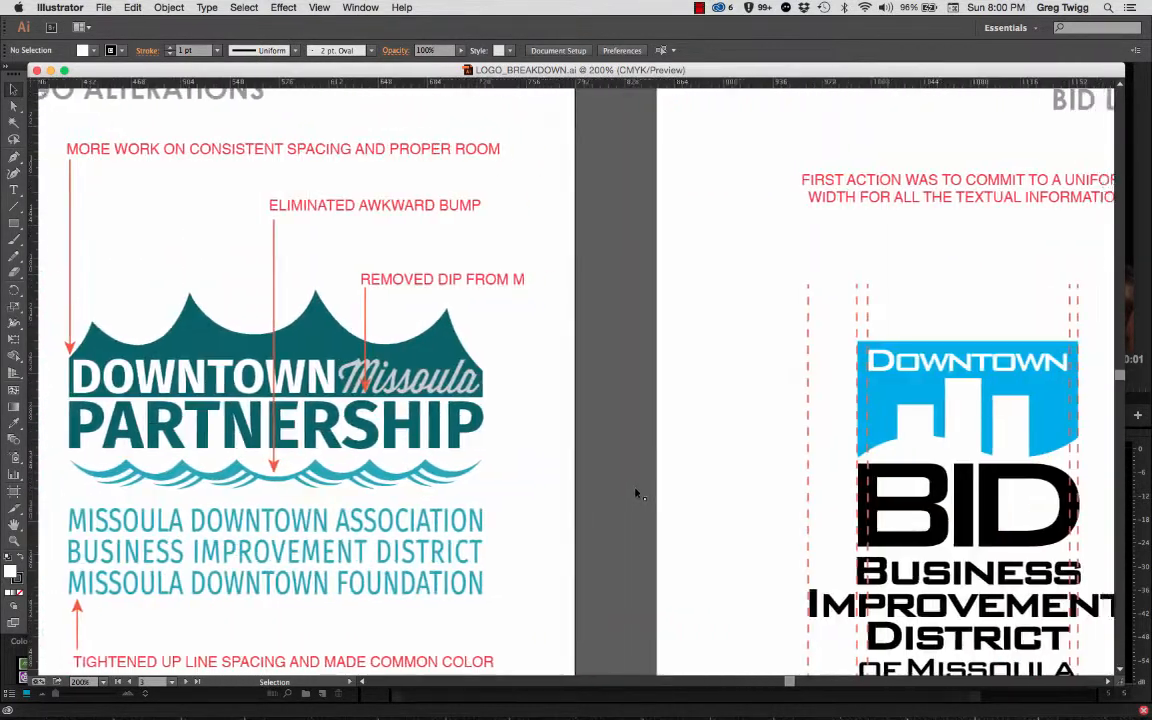
{"action": "scroll", "coordinate": [636, 497], "scroll_direction": "right", "scroll_amount": 8}
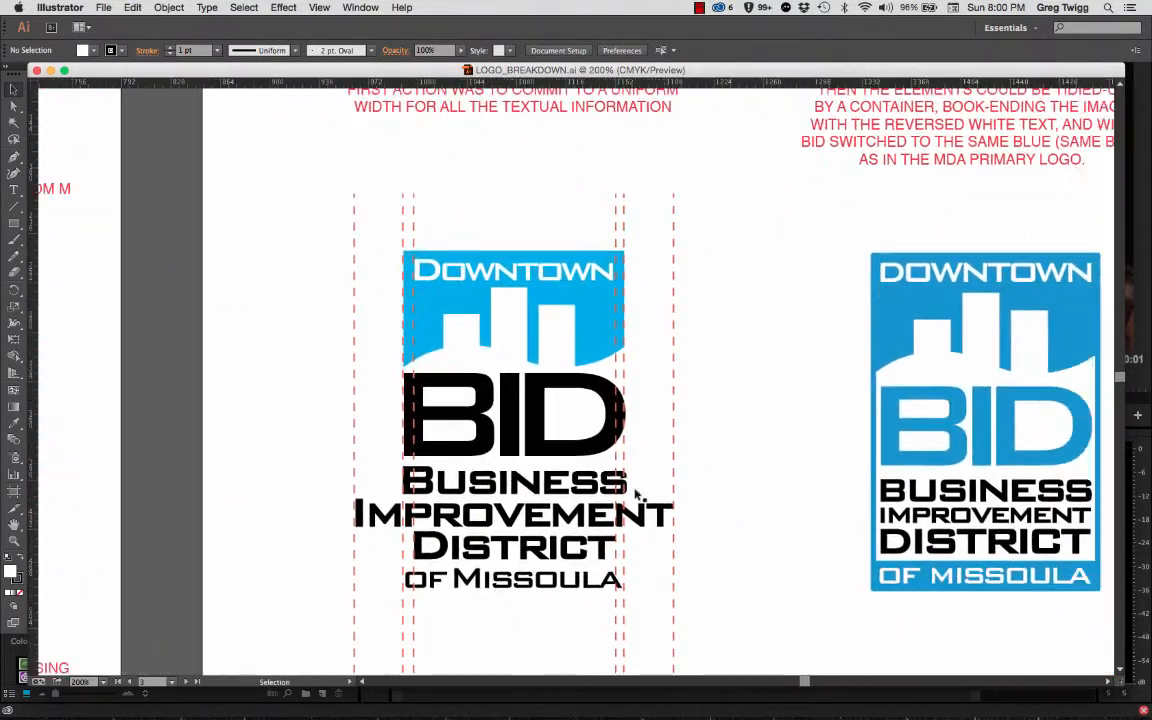
{"action": "scroll", "coordinate": [636, 494], "scroll_direction": "right", "scroll_amount": 3}
{"action": "scroll", "coordinate": [636, 494], "scroll_direction": "down", "scroll_amount": 2}
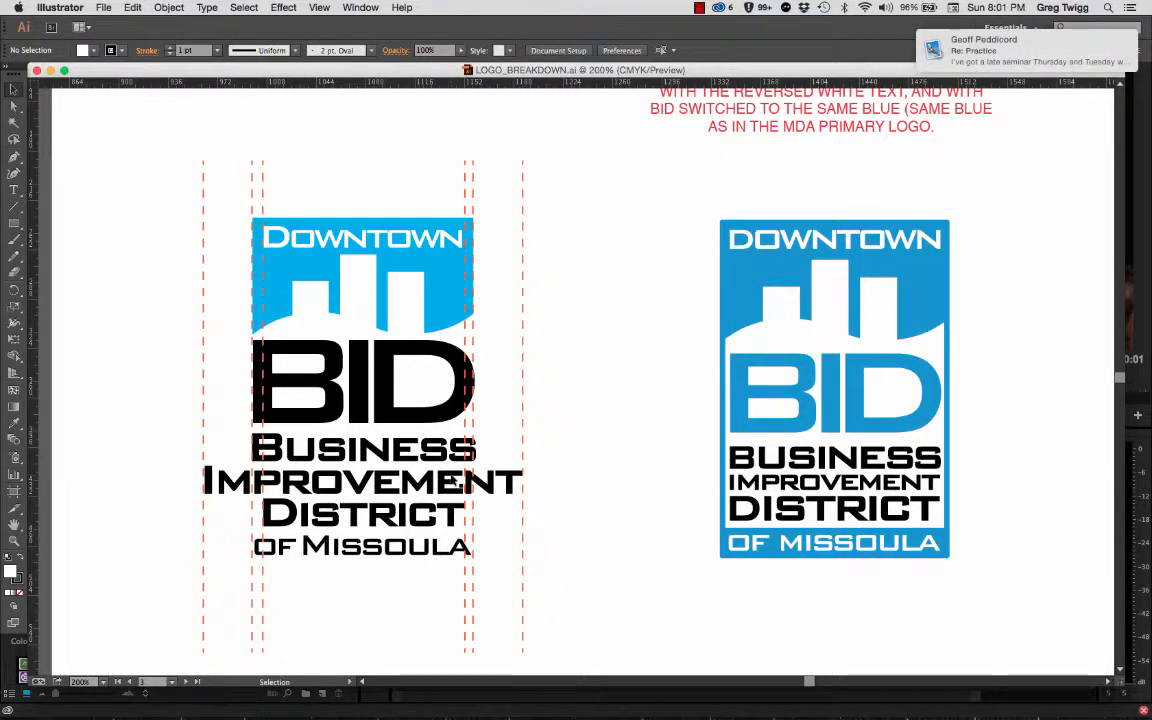
{"action": "left_click", "coordinate": [968, 47]}
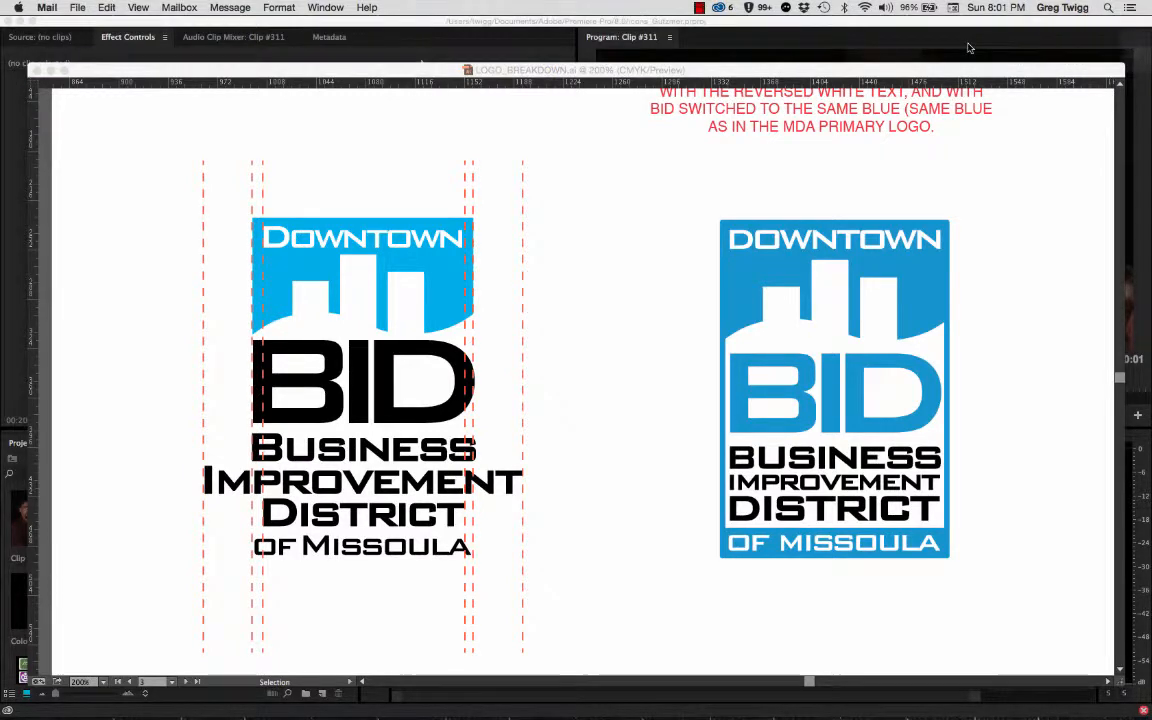
{"action": "key", "text": "super+Tab"}
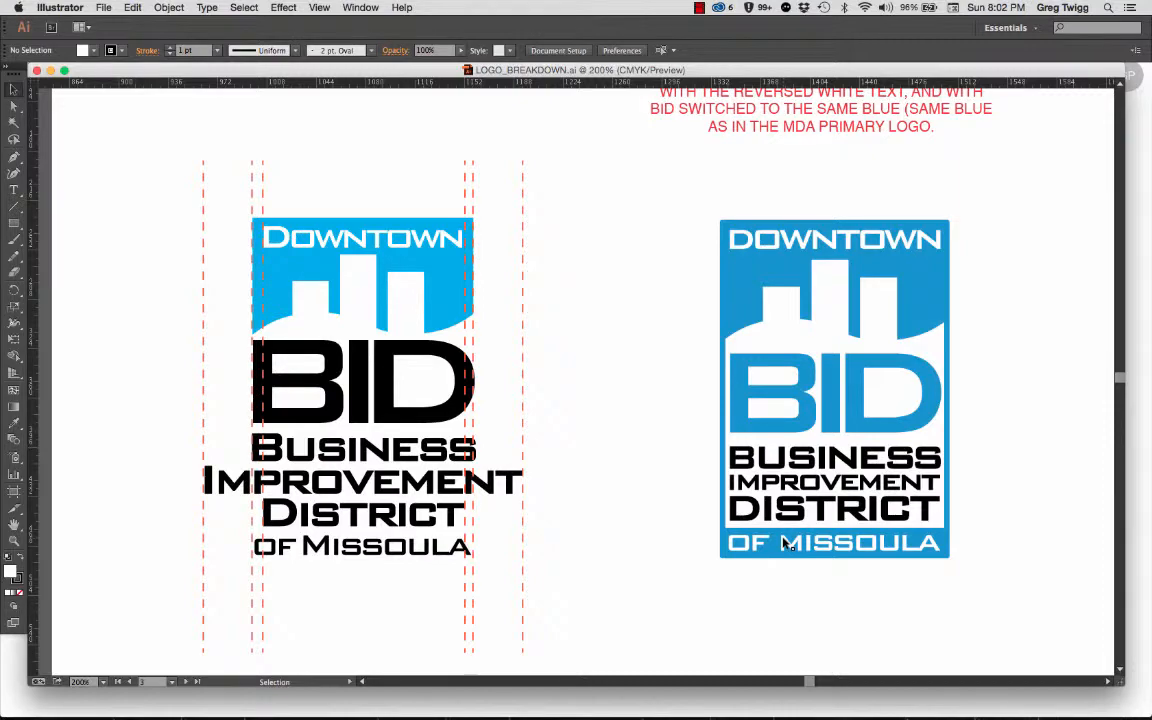
Step: Examine the two Missoula Downtown Association arch logos, checking element alignment against the guides and the trees and buildings at the arch edge
{"action": "scroll", "coordinate": [783, 543], "scroll_direction": "left", "scroll_amount": 15}
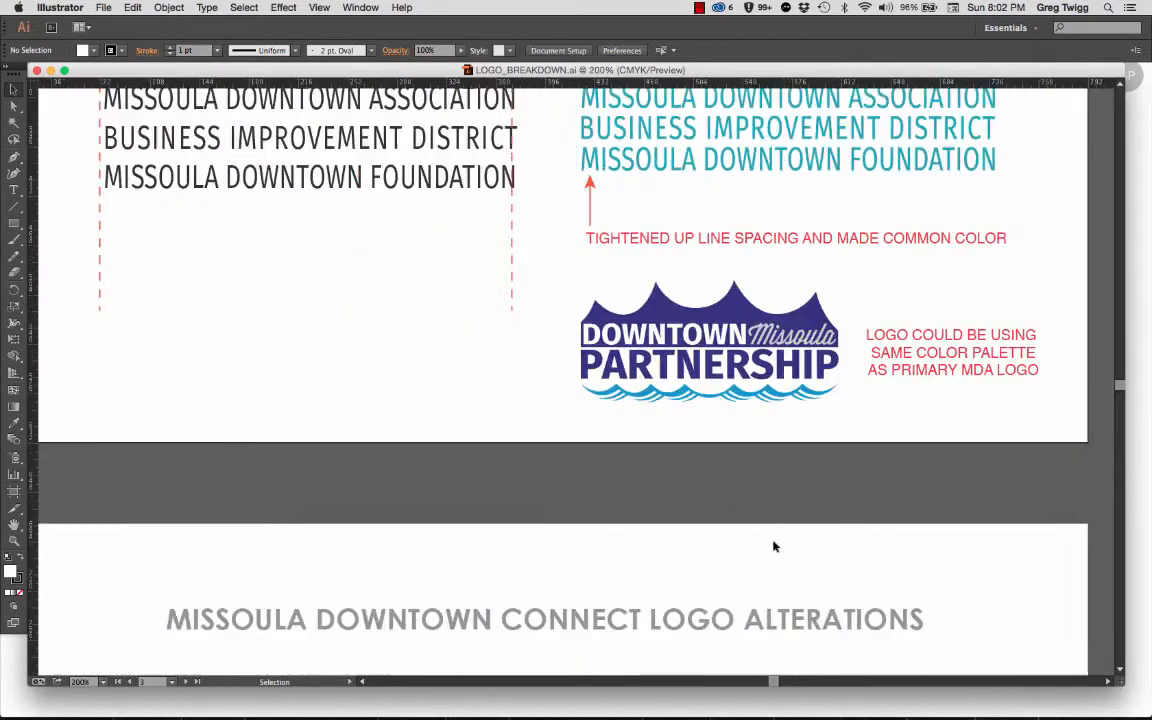
{"action": "scroll", "coordinate": [773, 546], "scroll_direction": "left", "scroll_amount": 15}
{"action": "scroll", "coordinate": [773, 546], "scroll_direction": "right", "scroll_amount": 5}
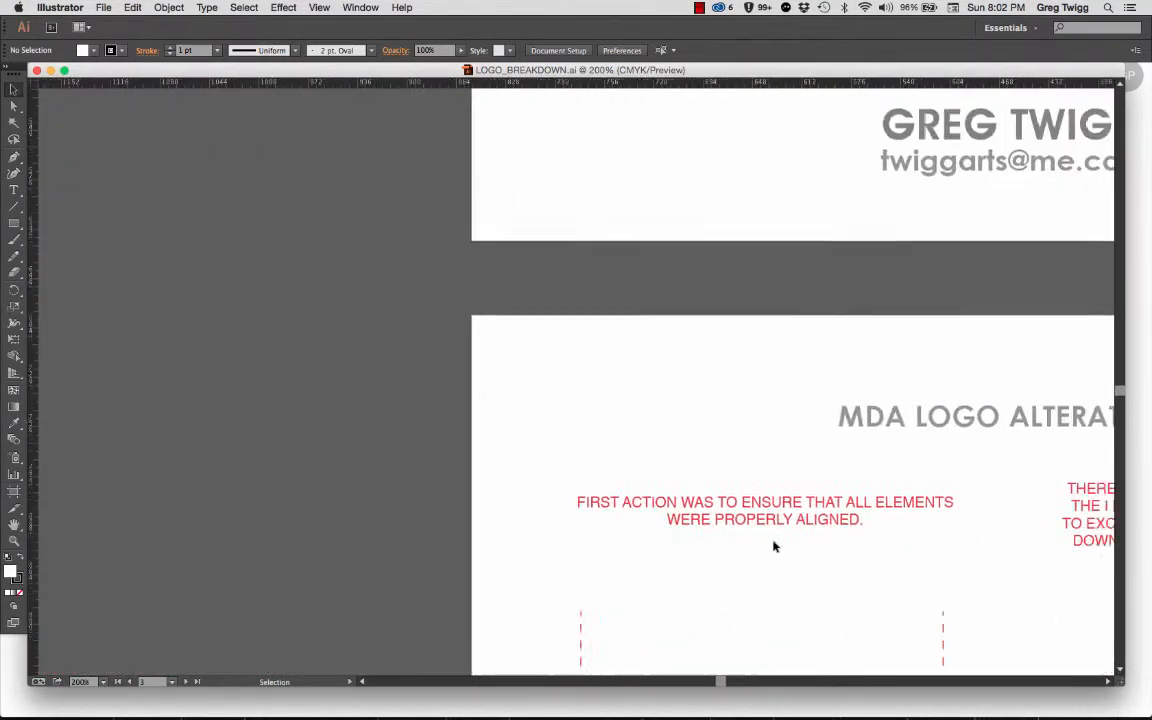
{"action": "scroll", "coordinate": [773, 546], "scroll_direction": "down", "scroll_amount": 3}
{"action": "scroll", "coordinate": [773, 546], "scroll_direction": "down", "scroll_amount": 5}
{"action": "scroll", "coordinate": [773, 546], "scroll_direction": "right", "scroll_amount": 5}
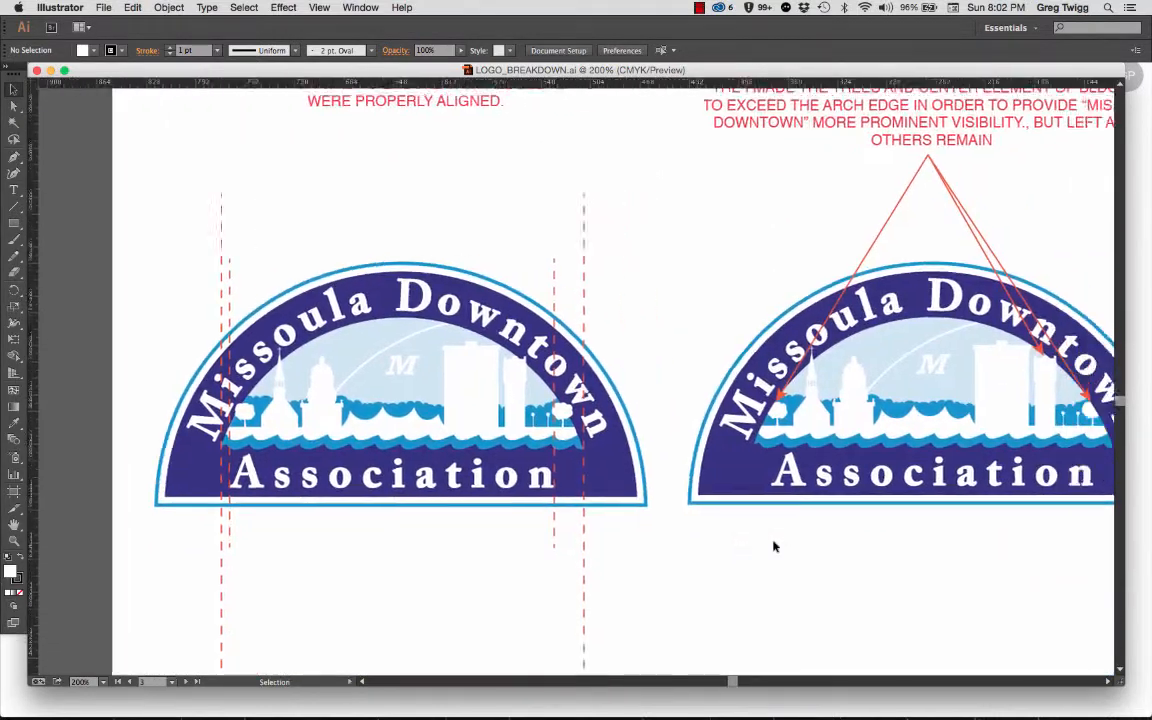
{"action": "scroll", "coordinate": [773, 546], "scroll_direction": "up", "scroll_amount": 1}
{"action": "scroll", "coordinate": [773, 546], "scroll_direction": "right", "scroll_amount": 3}
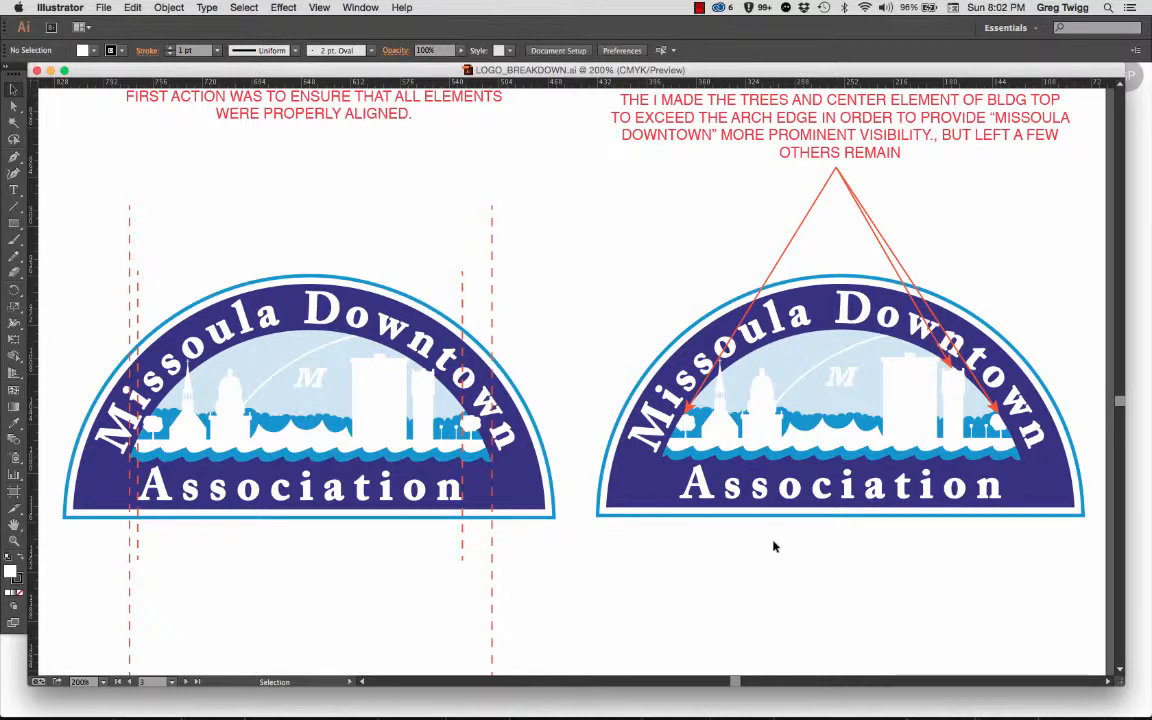
{"action": "scroll", "coordinate": [773, 546], "scroll_direction": "down", "scroll_amount": 5}
{"action": "scroll", "coordinate": [773, 546], "scroll_direction": "left", "scroll_amount": 2}
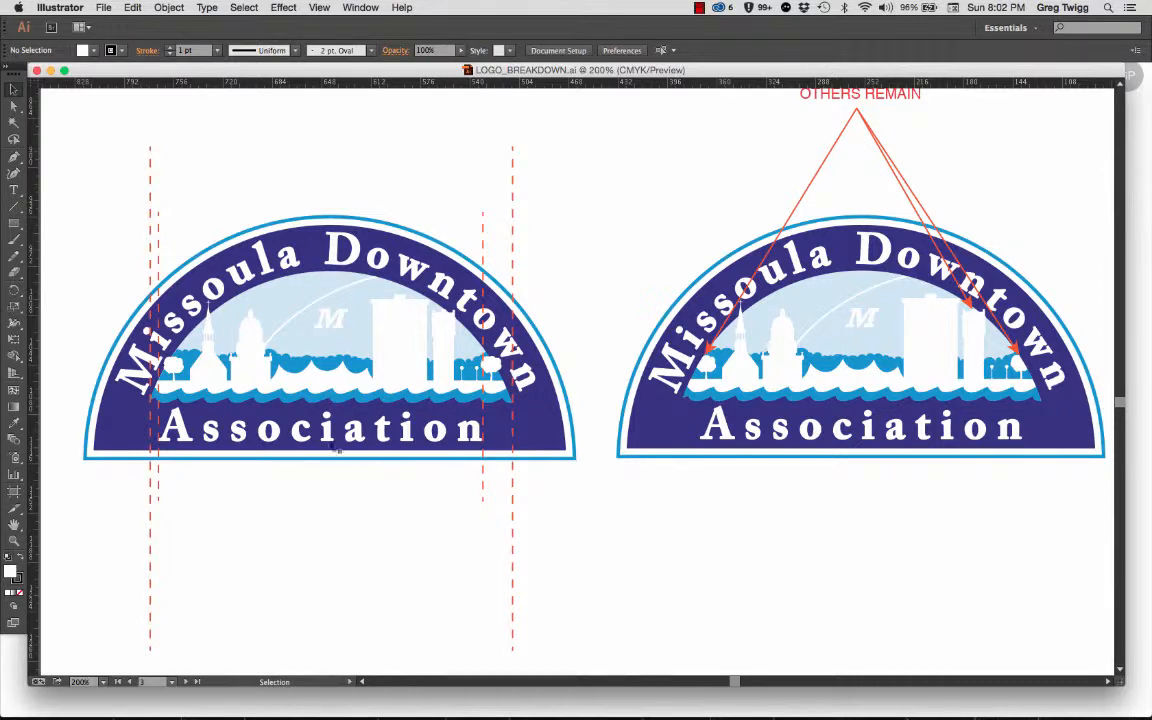
{"action": "left_click", "coordinate": [275, 428]}
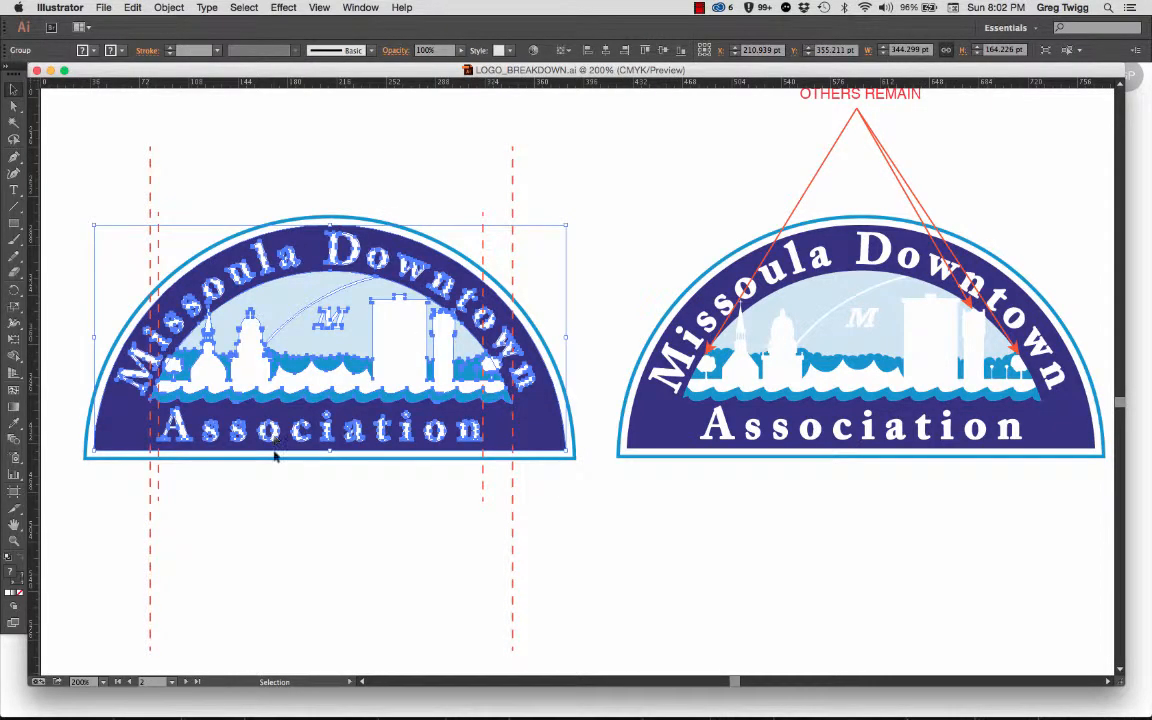
{"action": "left_click", "coordinate": [288, 519]}
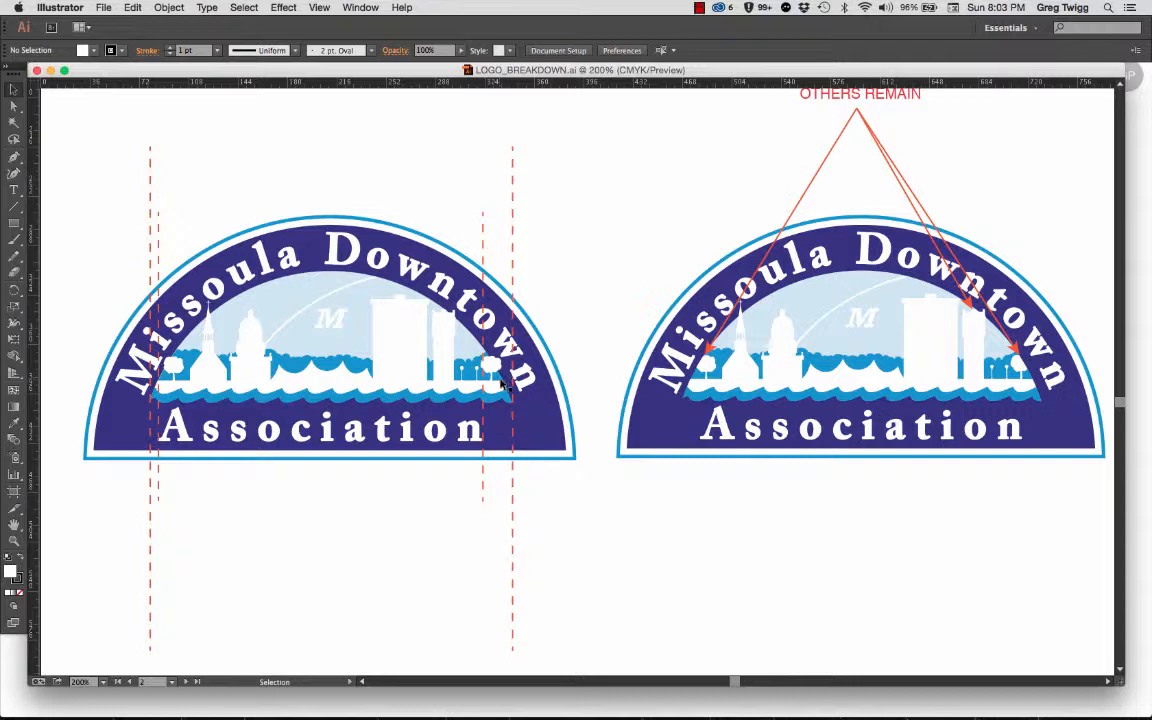
Step: Examine the Missoula Downtown Connecting Our Community logo and its white-box, blue-box and transparent versions on the striped background
{"action": "scroll", "coordinate": [500, 385], "scroll_direction": "right", "scroll_amount": 15}
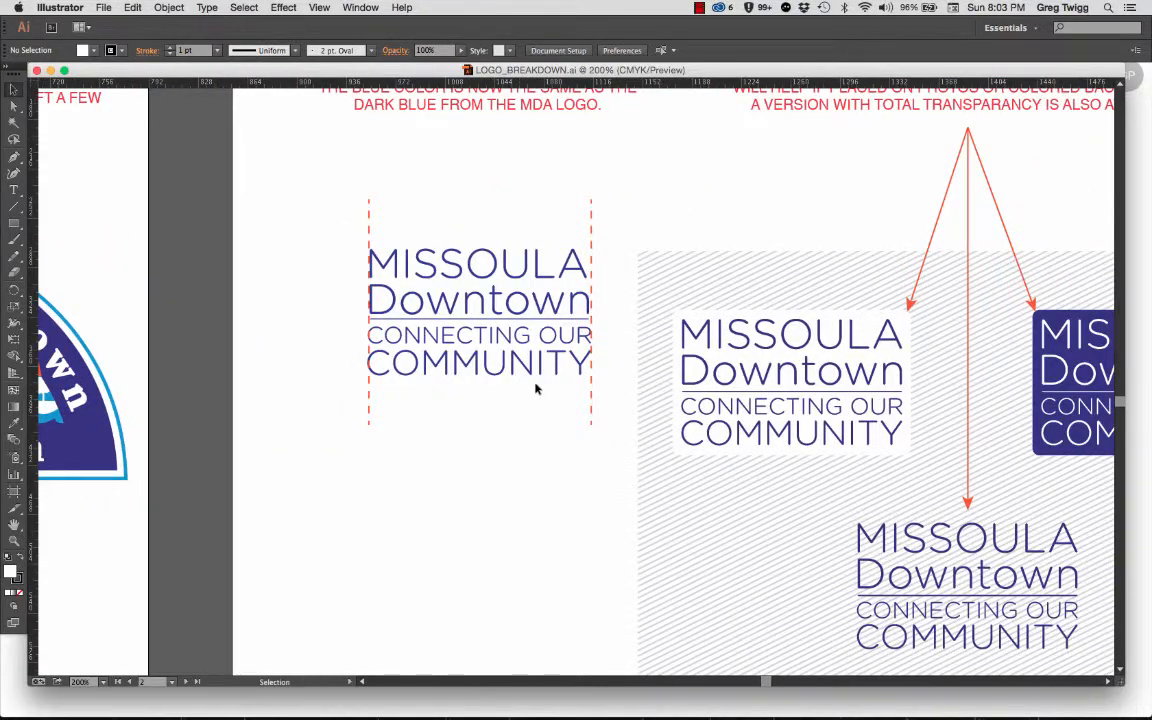
{"action": "scroll", "coordinate": [536, 388], "scroll_direction": "right", "scroll_amount": 10}
{"action": "scroll", "coordinate": [536, 388], "scroll_direction": "down", "scroll_amount": 2}
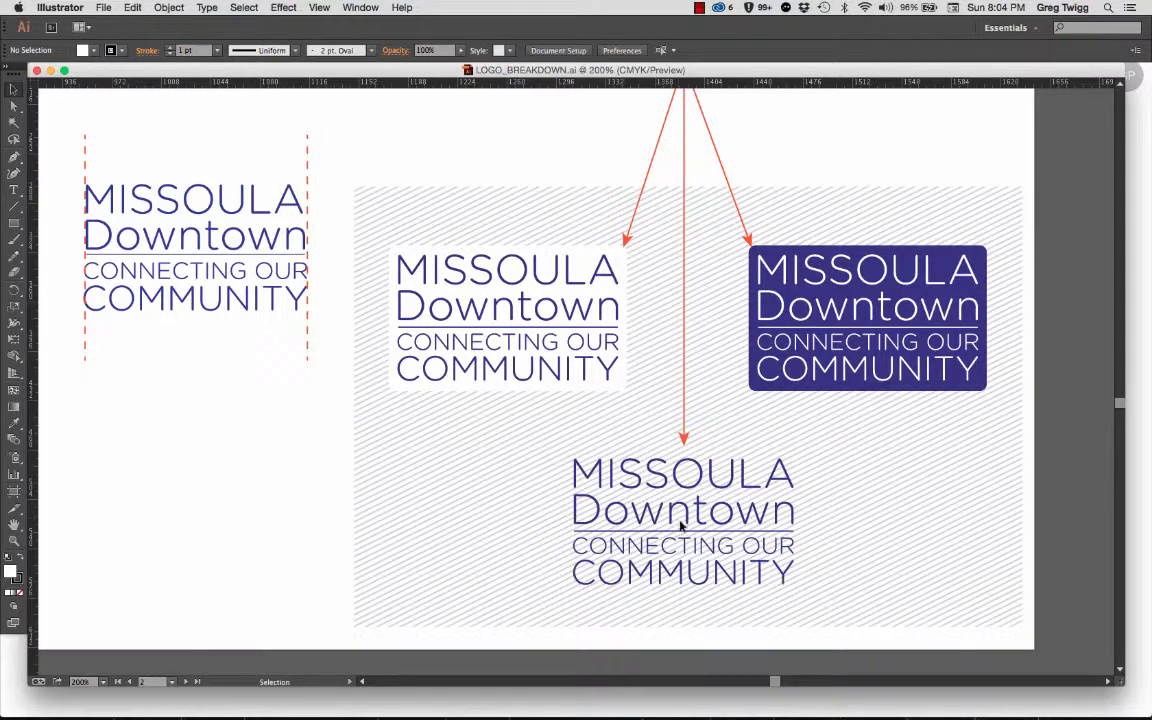
{"action": "left_click", "coordinate": [688, 521]}
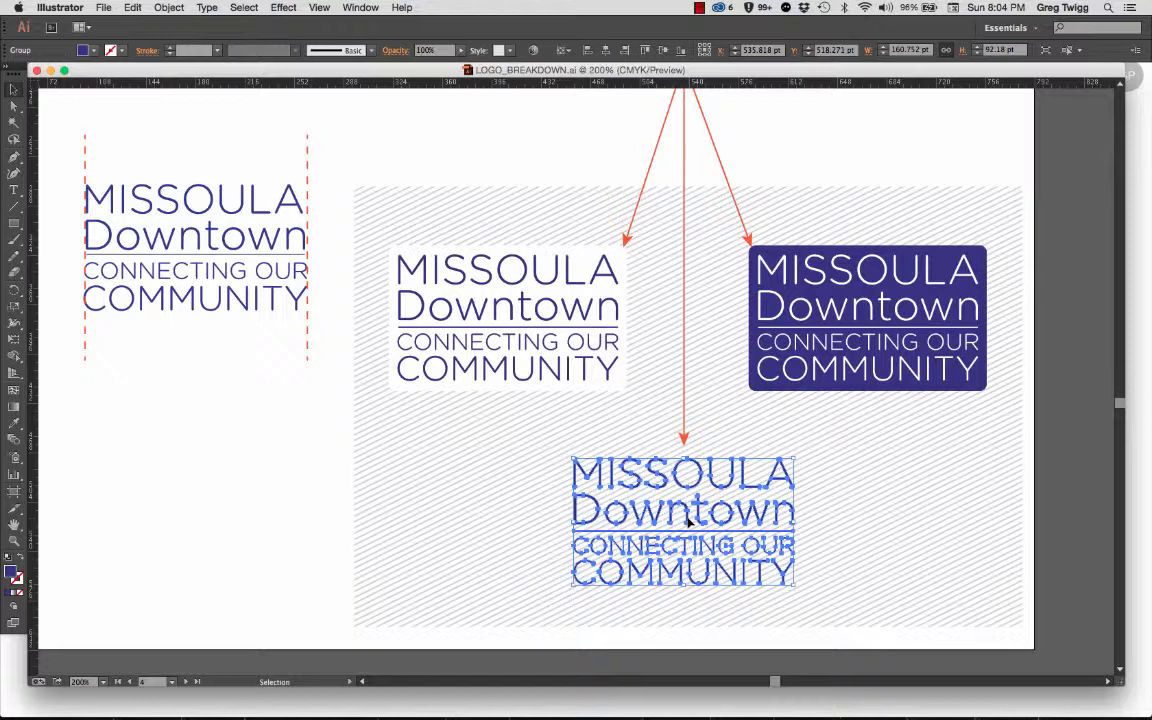
{"action": "left_click", "coordinate": [297, 540]}
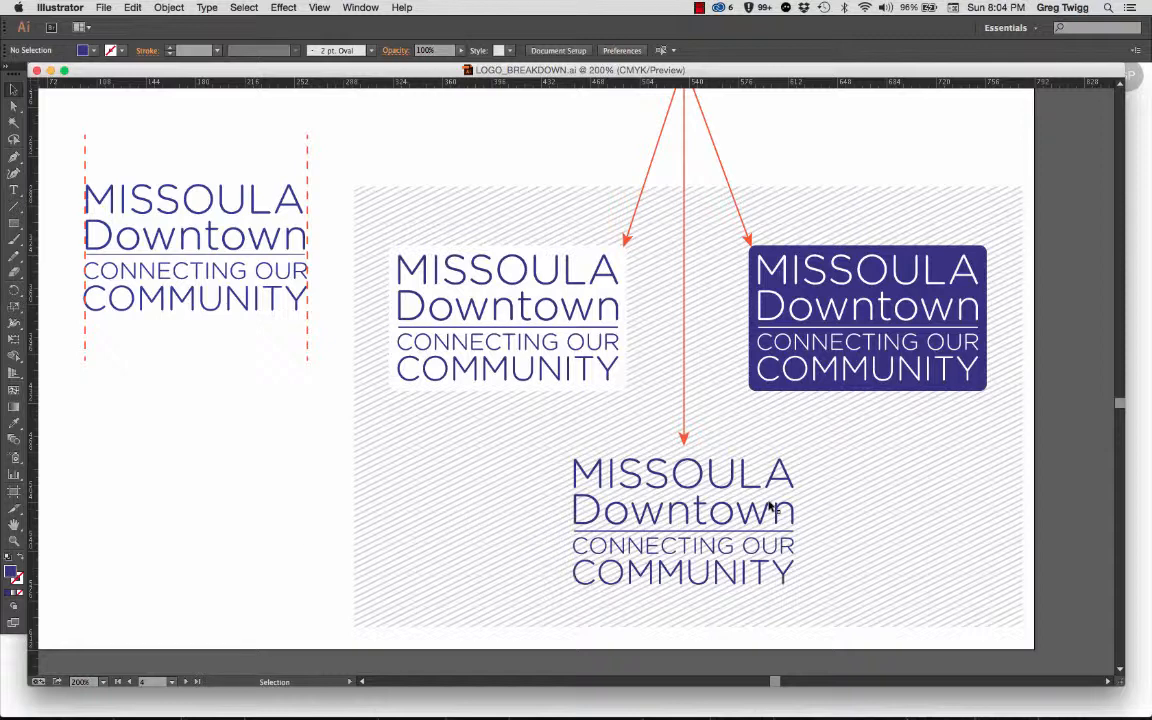
{"action": "scroll", "coordinate": [964, 485], "scroll_direction": "right", "scroll_amount": 15}
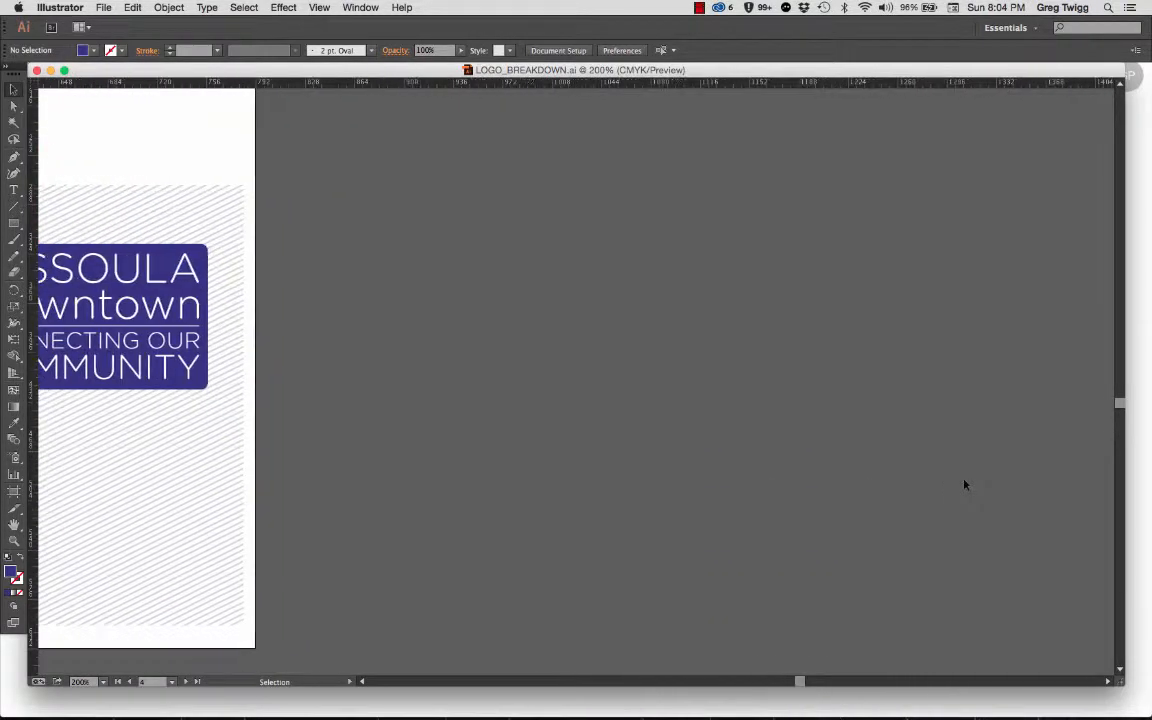
{"action": "scroll", "coordinate": [964, 485], "scroll_direction": "left", "scroll_amount": 2}
{"action": "scroll", "coordinate": [964, 485], "scroll_direction": "left", "scroll_amount": 12}
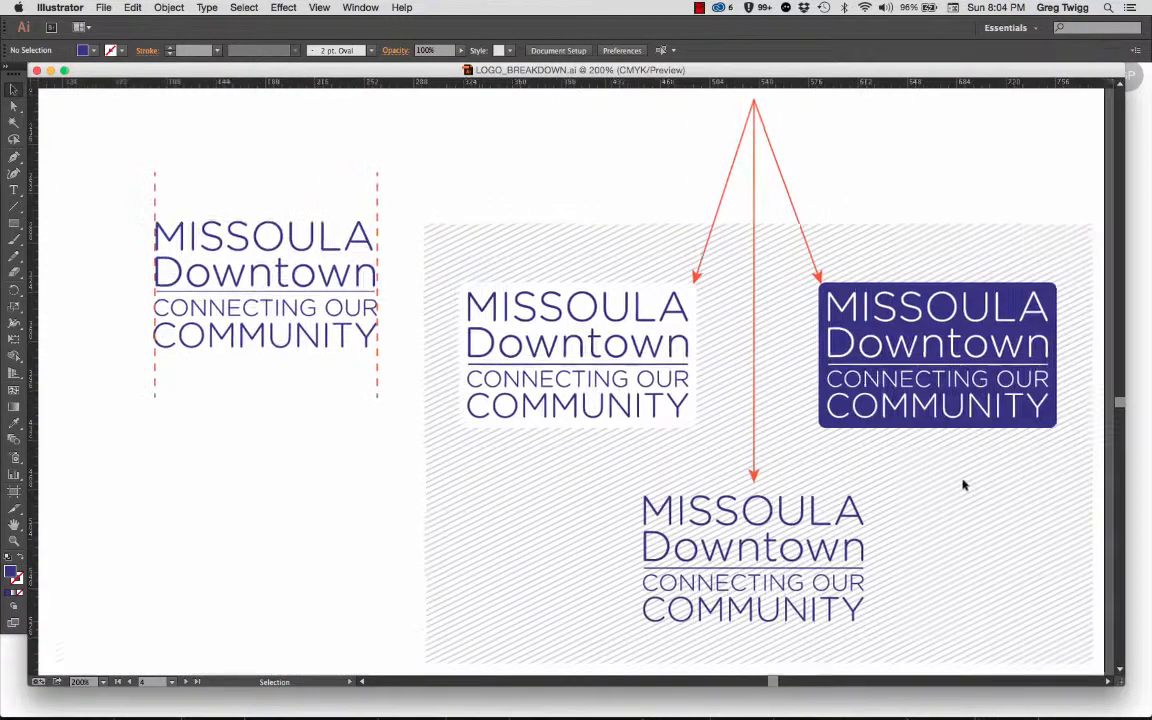
{"action": "scroll", "coordinate": [964, 485], "scroll_direction": "right", "scroll_amount": 2}
{"action": "scroll", "coordinate": [964, 485], "scroll_direction": "down", "scroll_amount": 1}
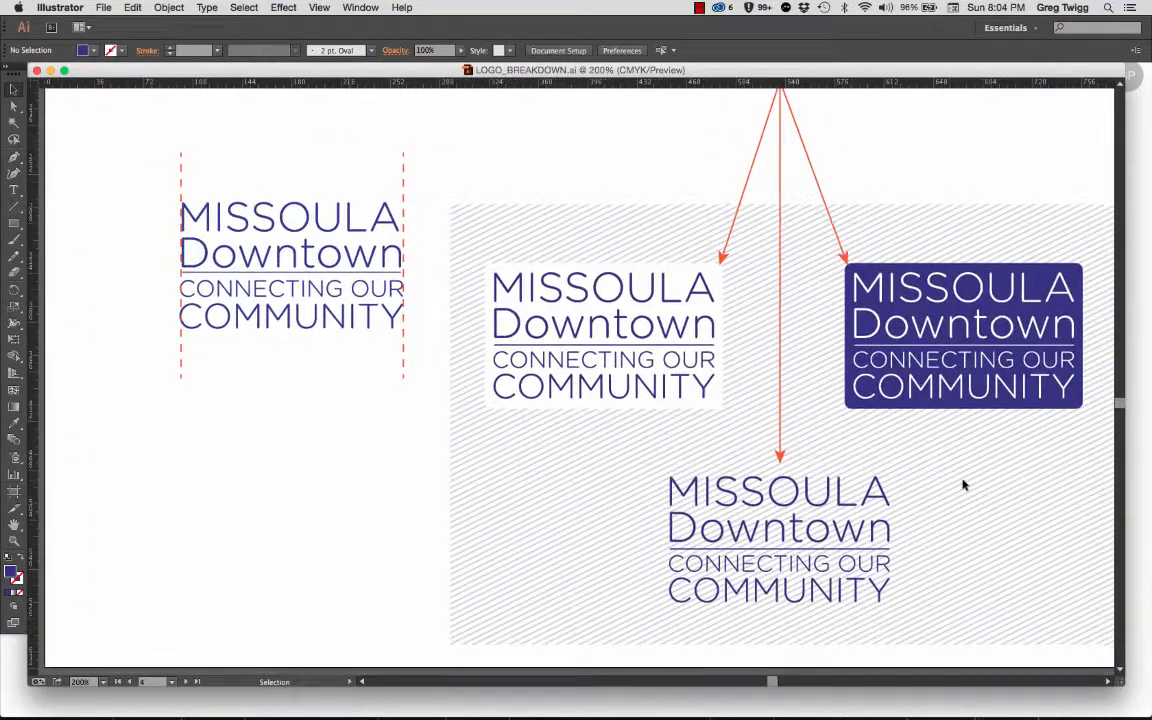
{"action": "scroll", "coordinate": [964, 485], "scroll_direction": "right", "scroll_amount": 2}
{"action": "scroll", "coordinate": [964, 485], "scroll_direction": "down", "scroll_amount": 2}
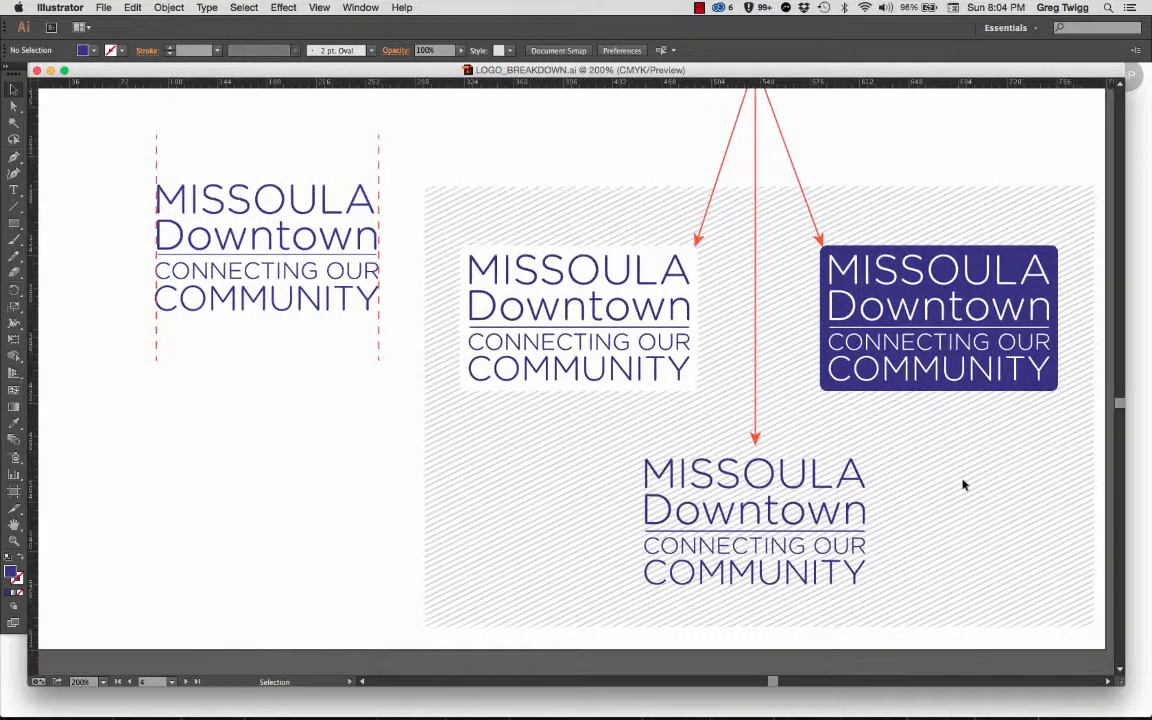